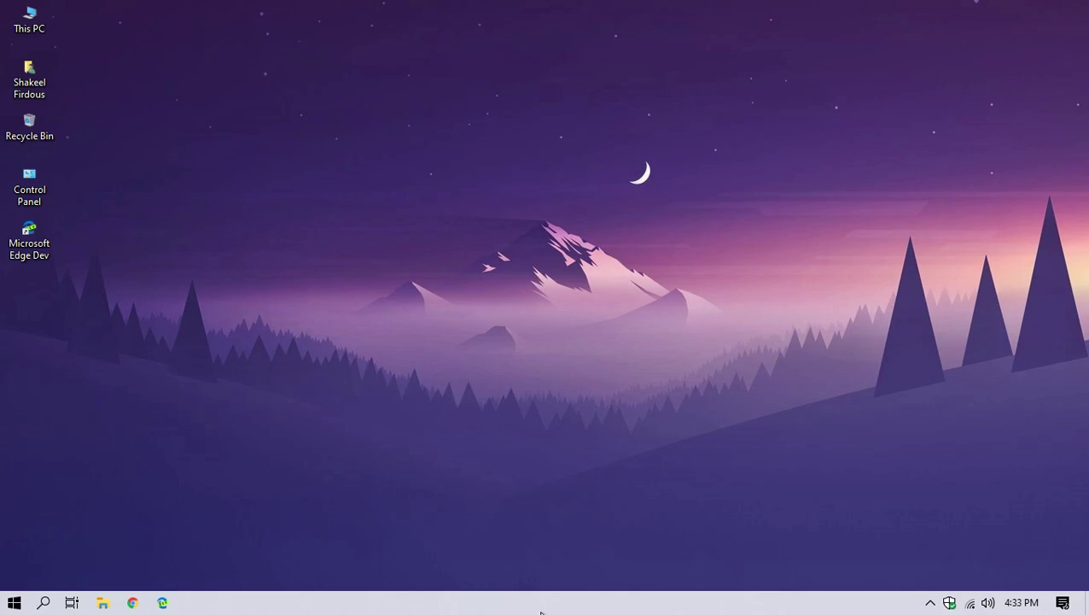
Step: Open the dialog for turning Windows features on or off from Control Panel's Programs category
double_click(40, 178)
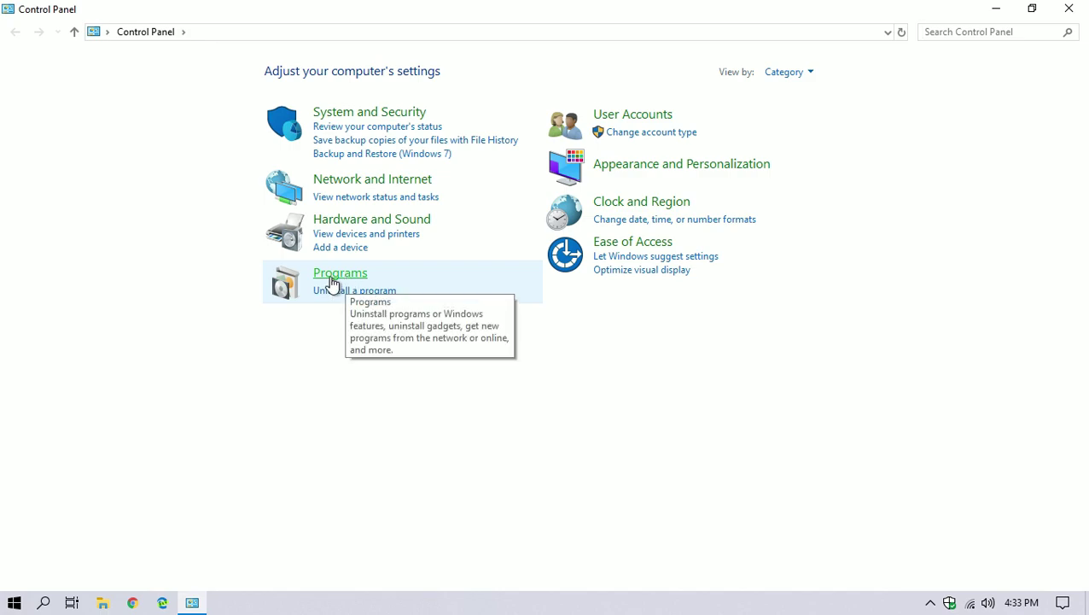
left_click(337, 278)
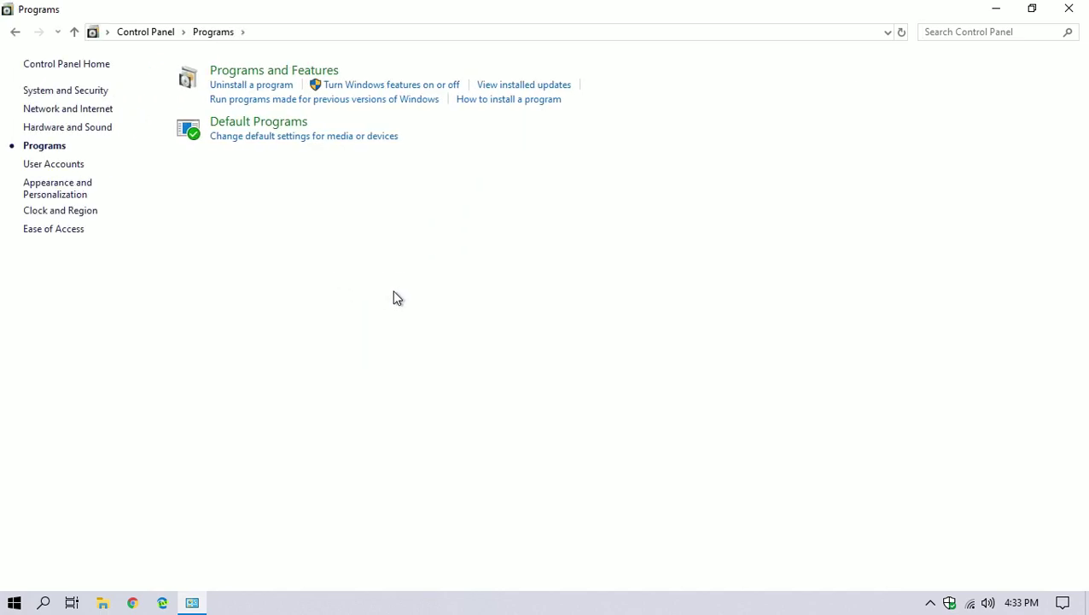
left_click(381, 90)
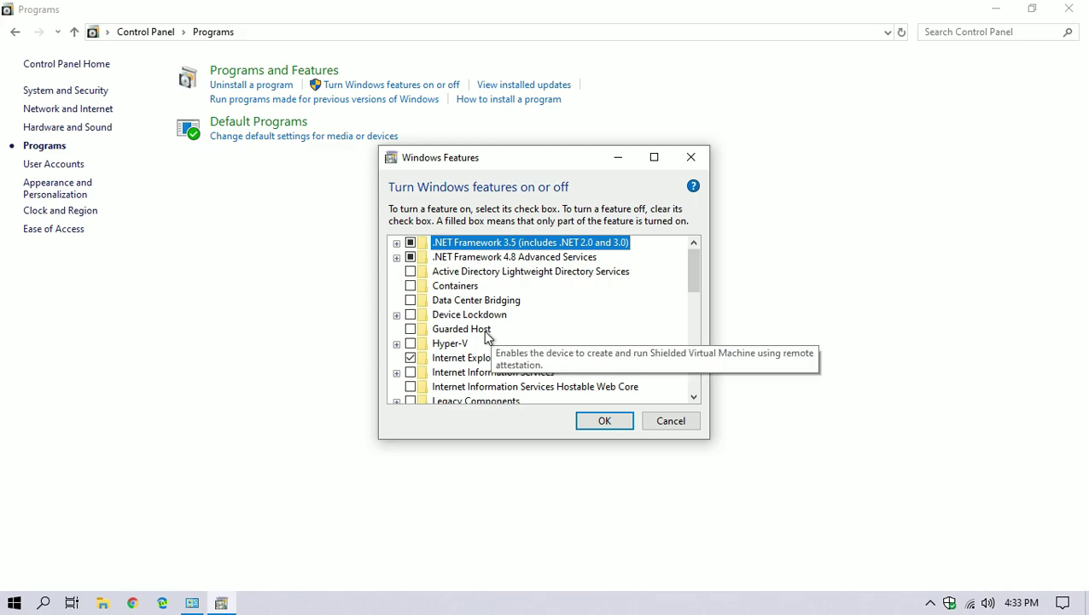
Step: Turn on the Windows Sandbox feature and restart the PC to finish installing it
scroll(487, 338, "down", 2)
scroll(487, 338, "down", 5)
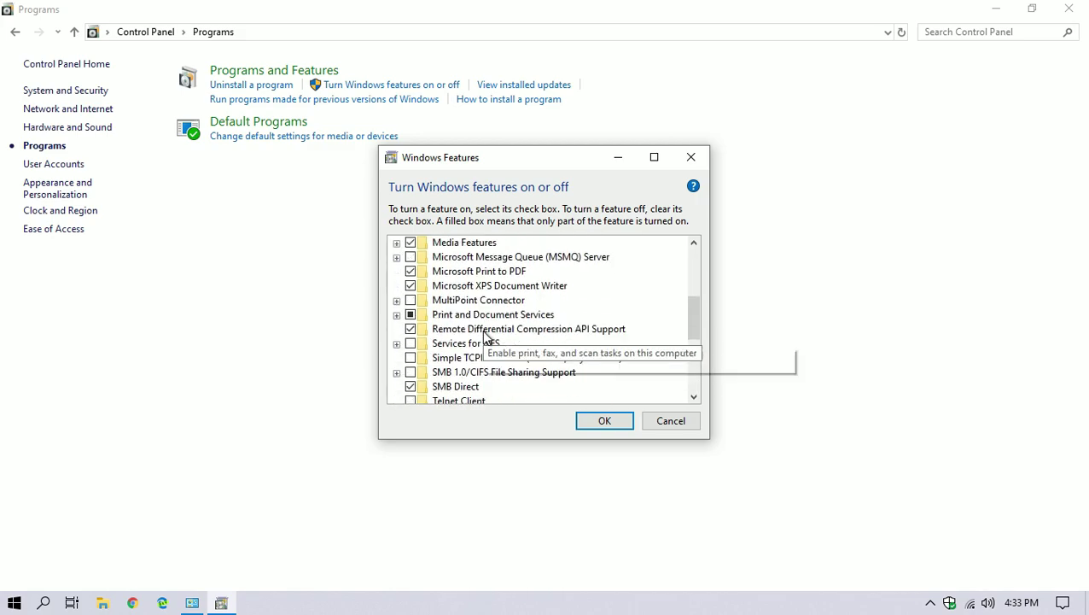
scroll(485, 337, "down", 3)
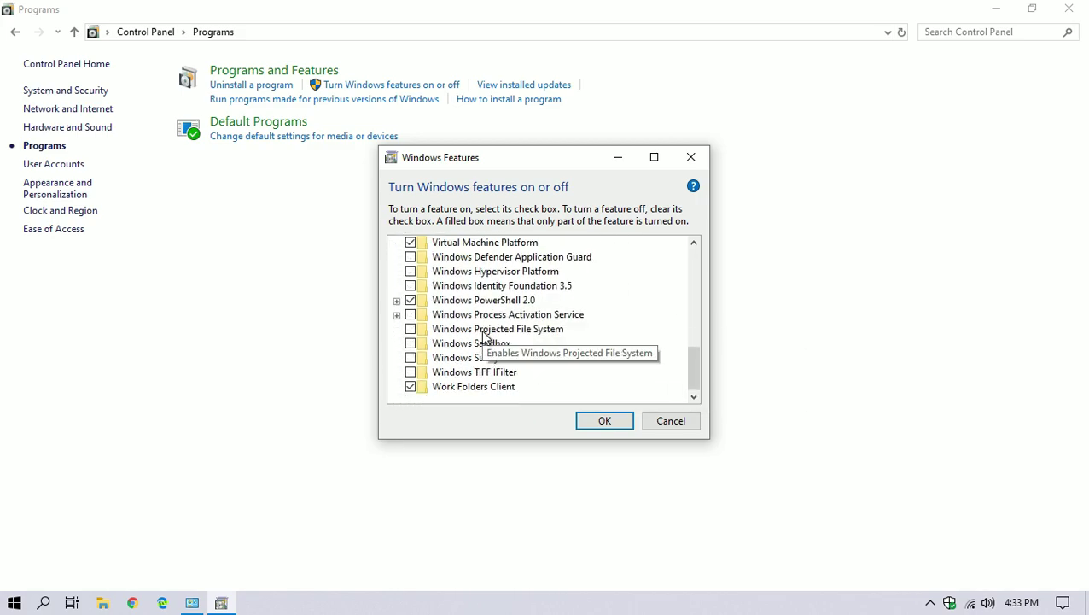
left_click(449, 344)
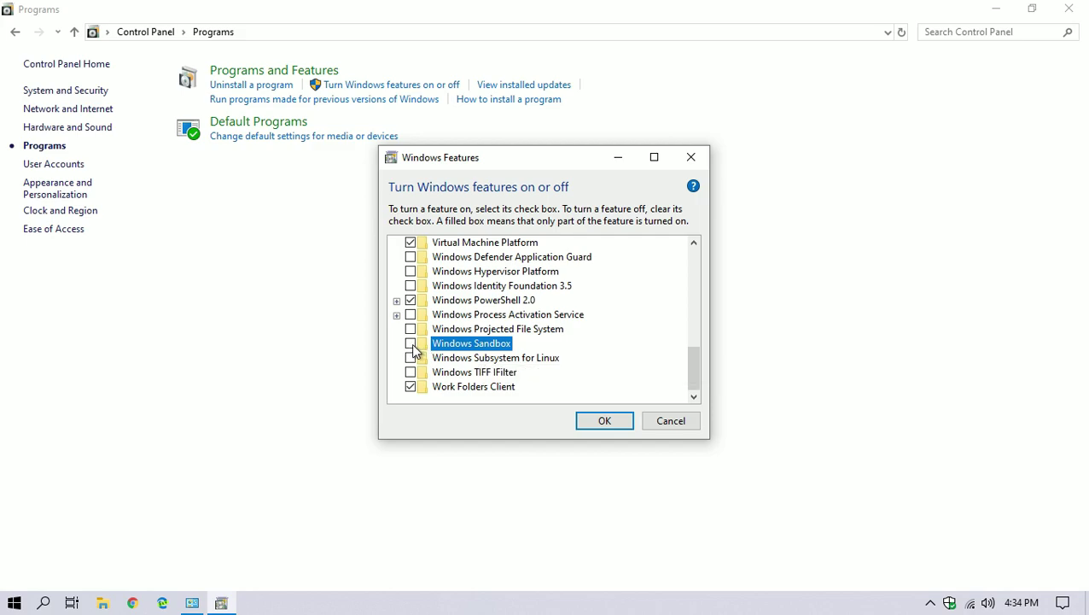
left_click(410, 344)
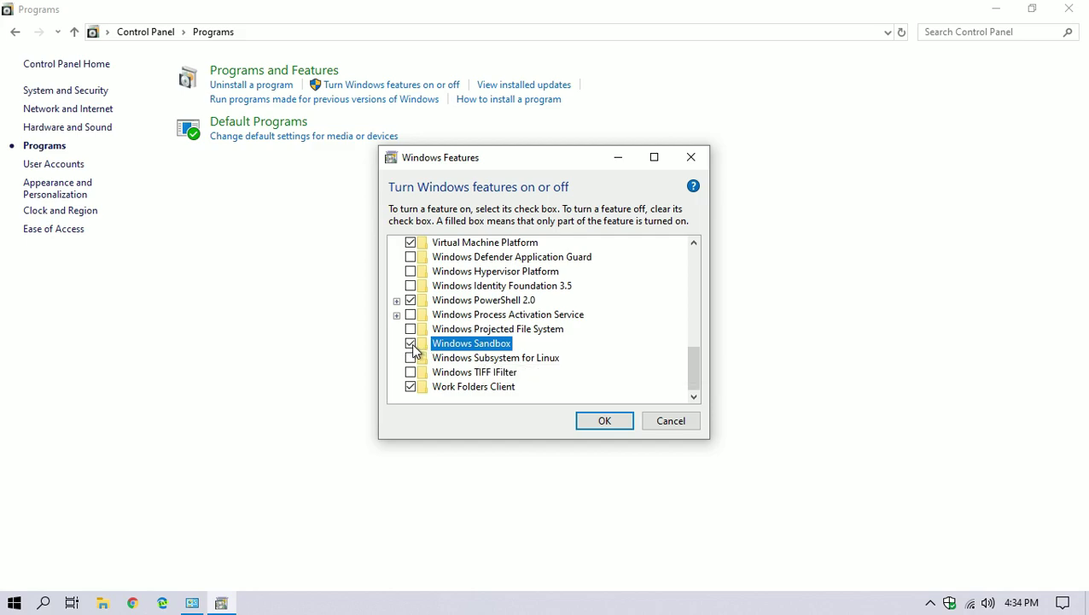
left_click(605, 422)
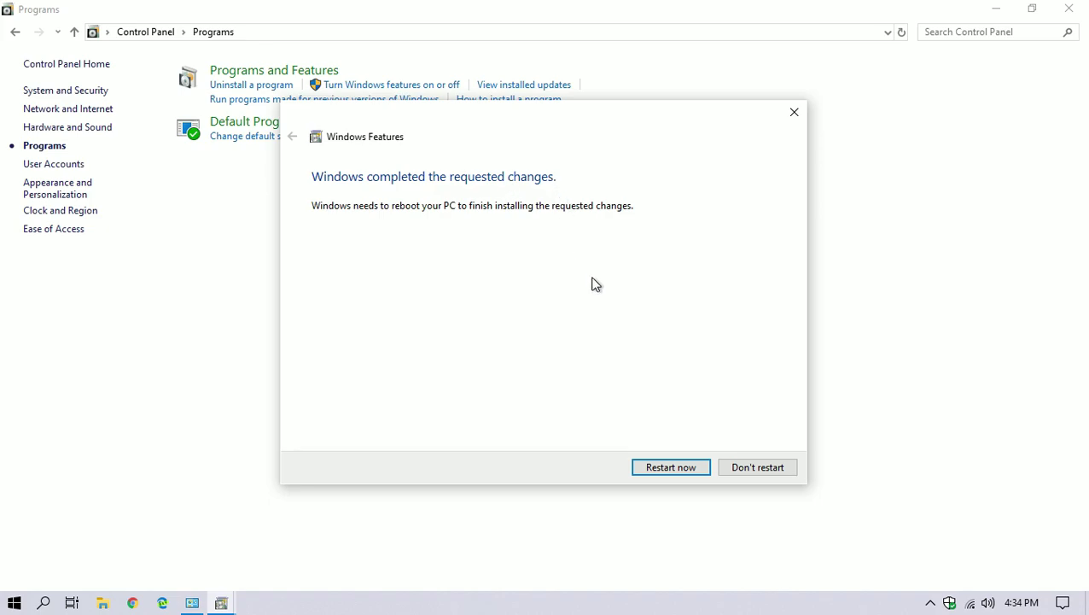
left_click(662, 474)
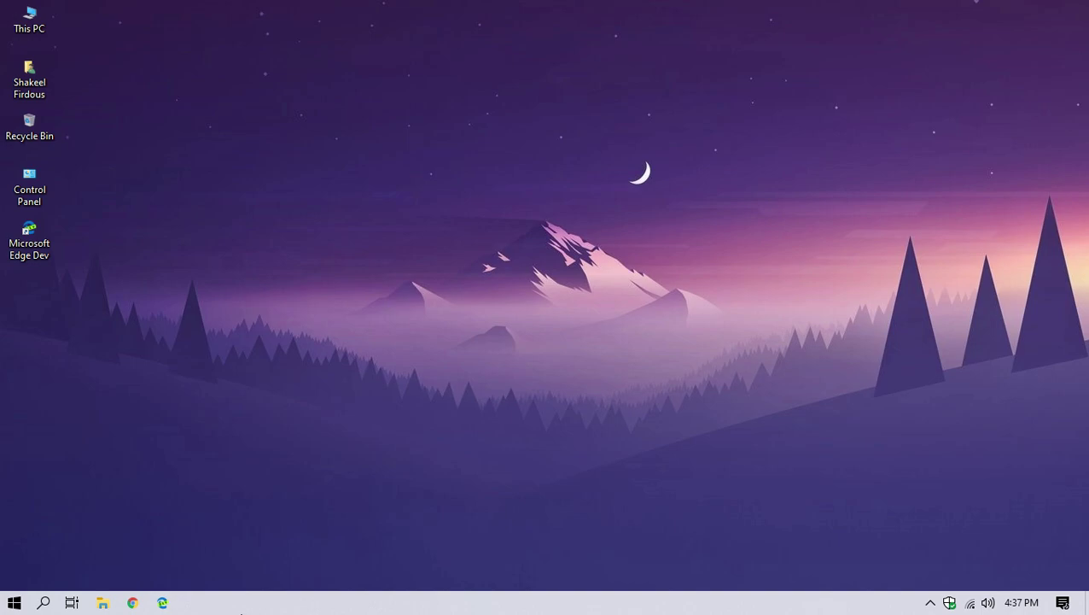
Step: Search for Windows Sandbox, launch it and allow it to make changes to the device
left_click(46, 604)
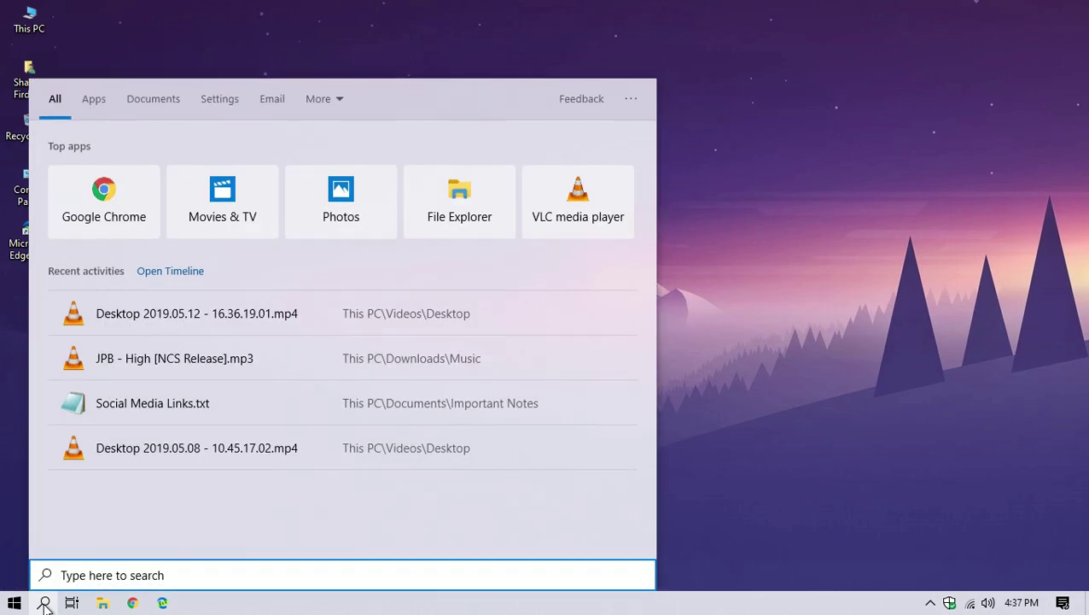
type("windows ")
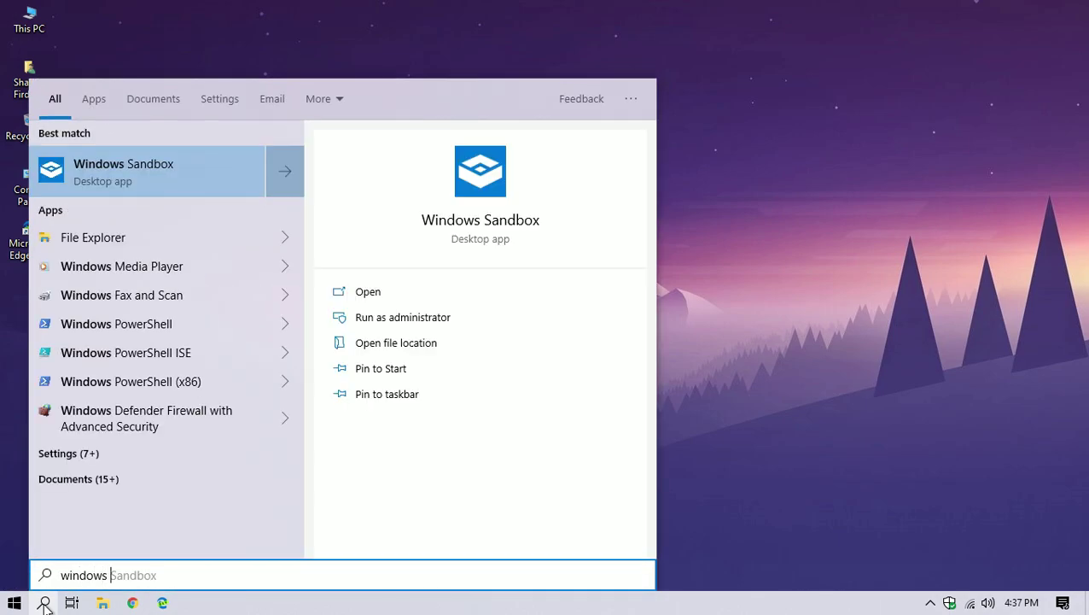
type("sanbox")
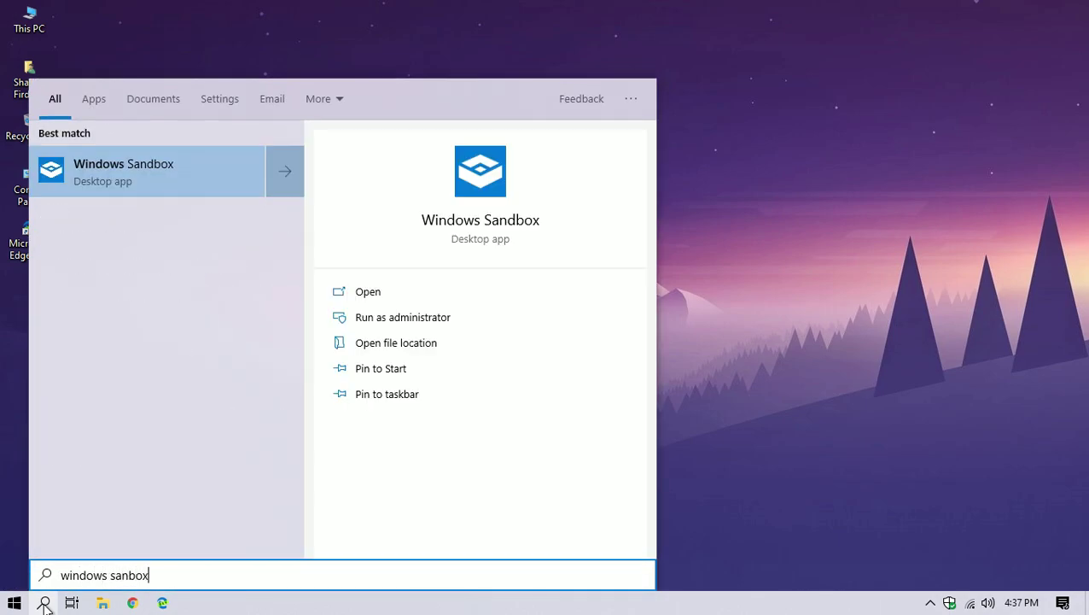
left_click(144, 173)
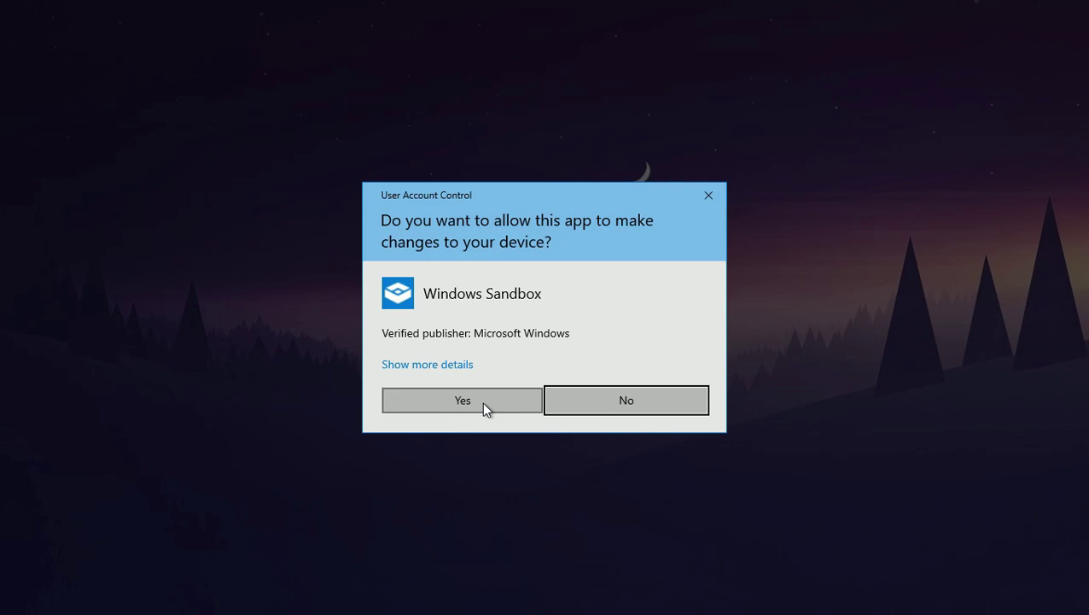
left_click(478, 407)
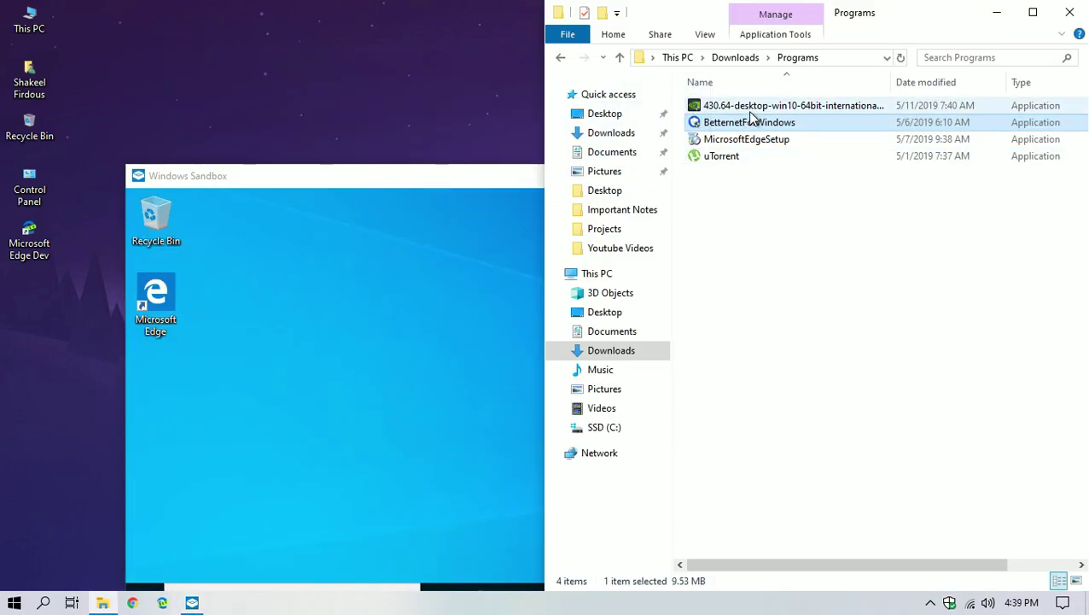
Step: Try to move the 430.64 desktop win10 64bit installer from the Programs folder directly into the sandbox
left_click(709, 107)
left_click_drag(709, 111, 417, 326)
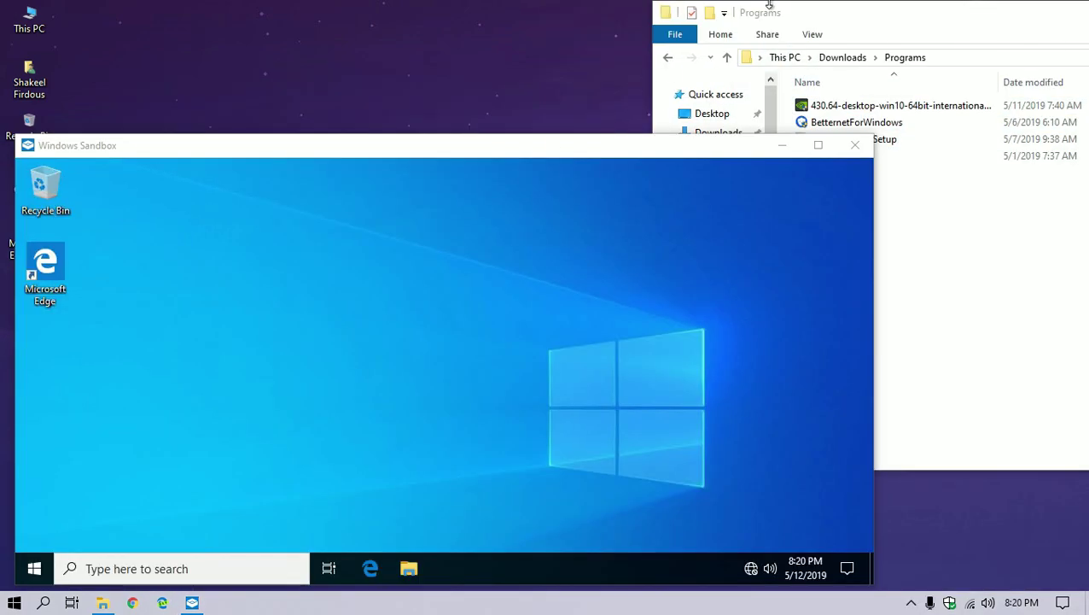
Step: Copy the MicrosoftEdgeSetup installer from the Programs folder and paste it onto the Windows Sandbox desktop
left_click(770, 5)
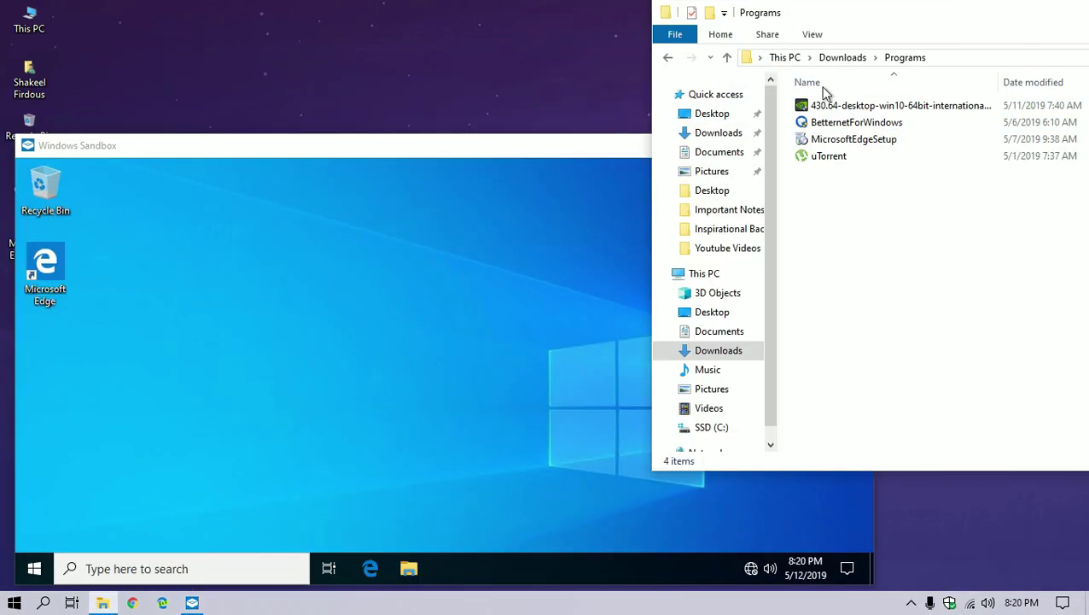
right_click(826, 139)
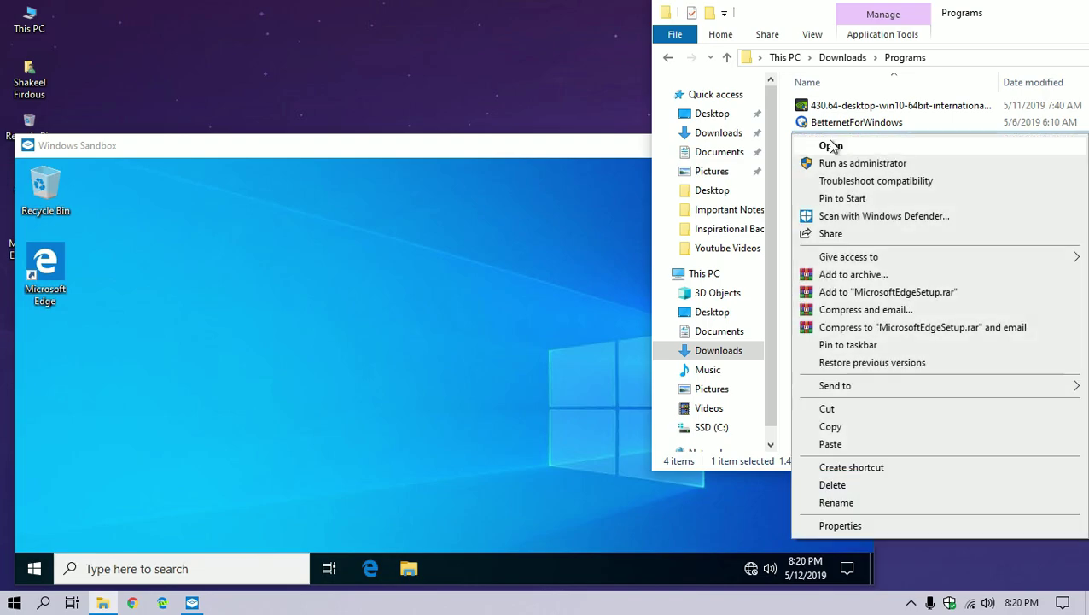
left_click(852, 429)
left_click(248, 308)
right_click(247, 308)
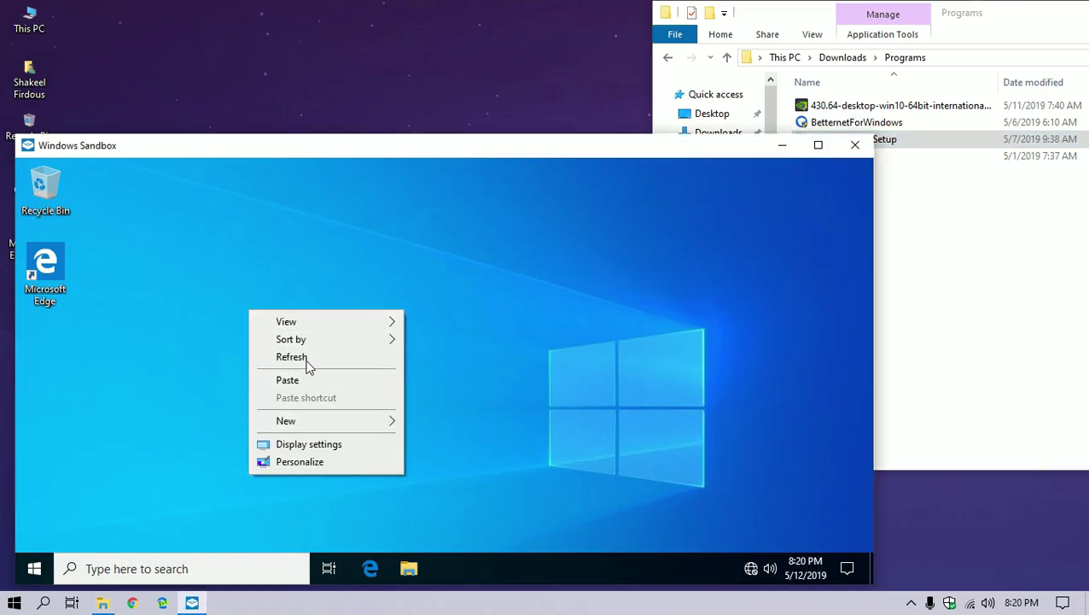
left_click(312, 380)
double_click(289, 350)
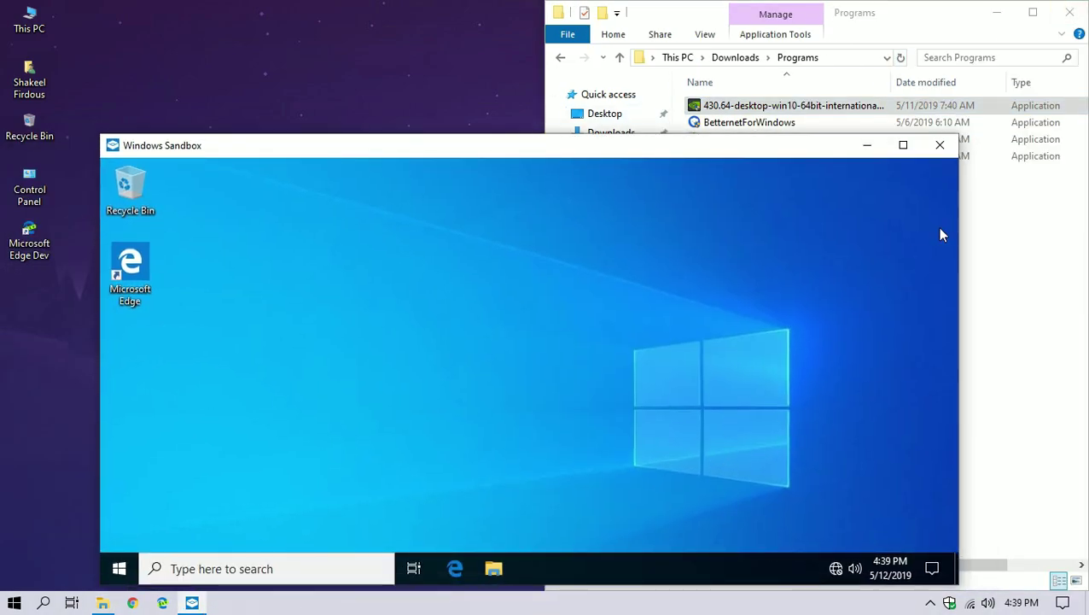
Step: Close the host's Programs folder window and launch Microsoft Edge inside the sandbox
left_click(1070, 12)
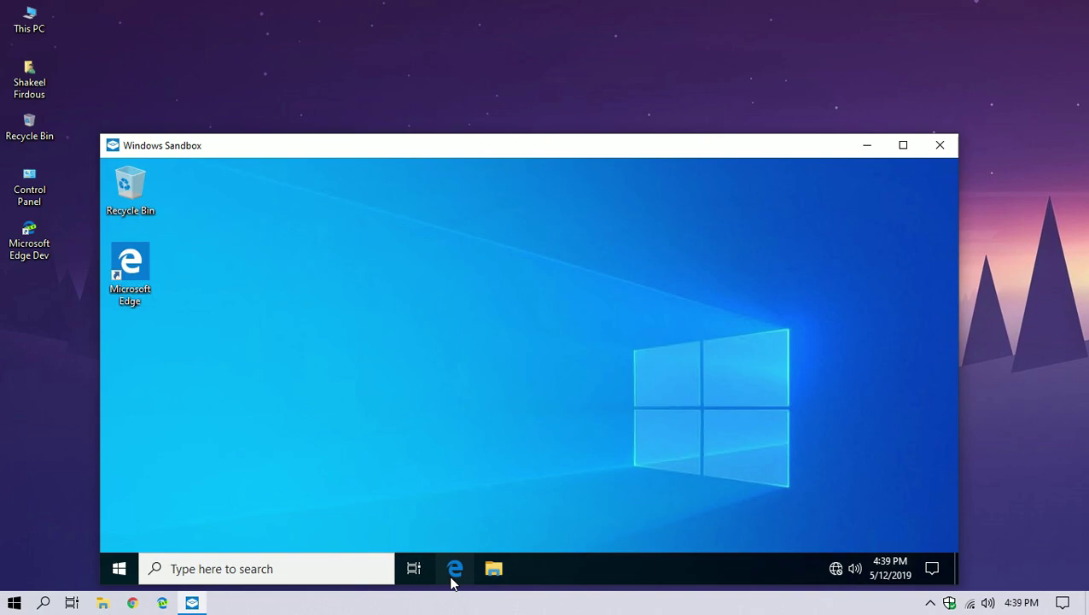
left_click(453, 573)
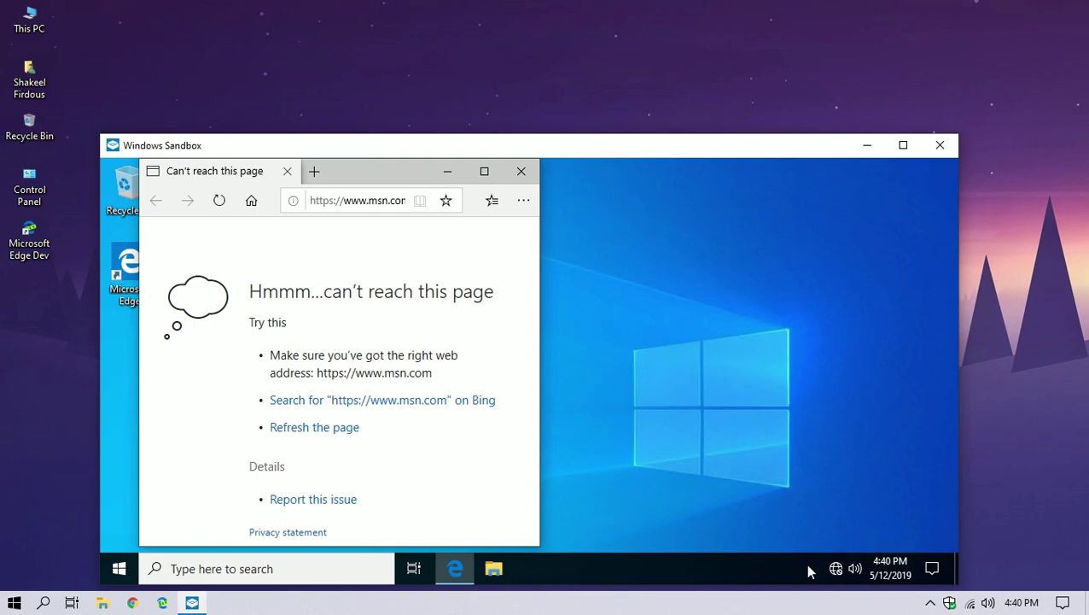
Step: Check the network connection status inside the sandbox and on the host PC
left_click(838, 570)
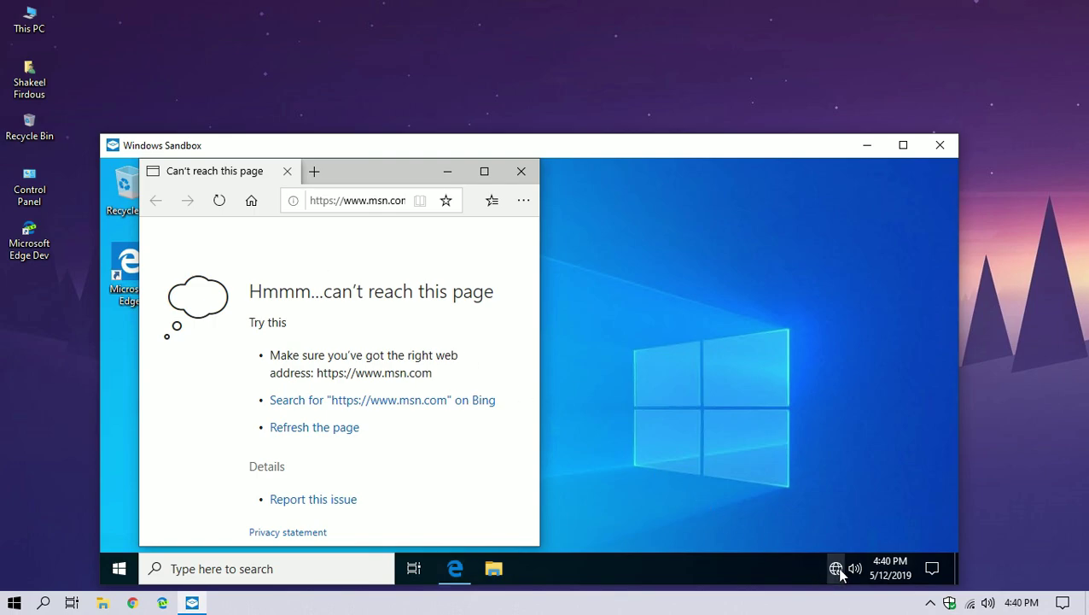
left_click(969, 604)
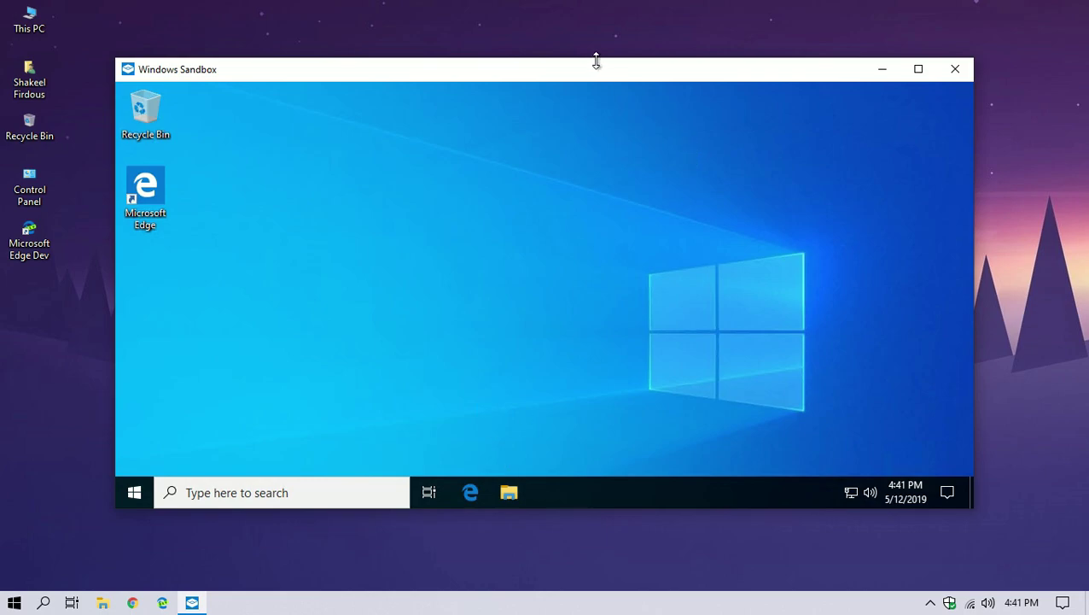
left_click_drag(596, 61, 606, 85)
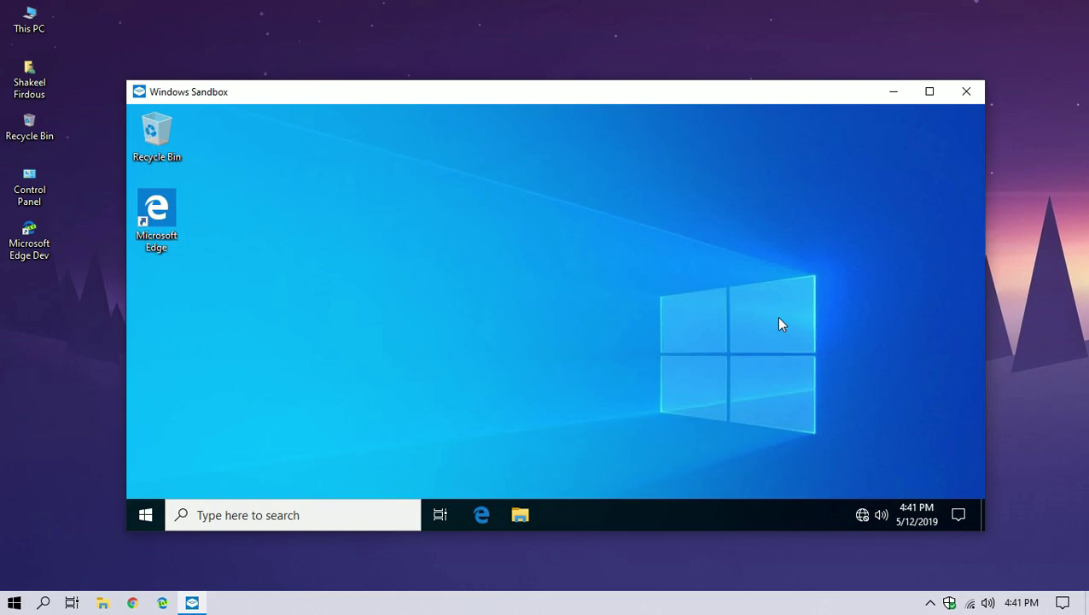
left_click(863, 515)
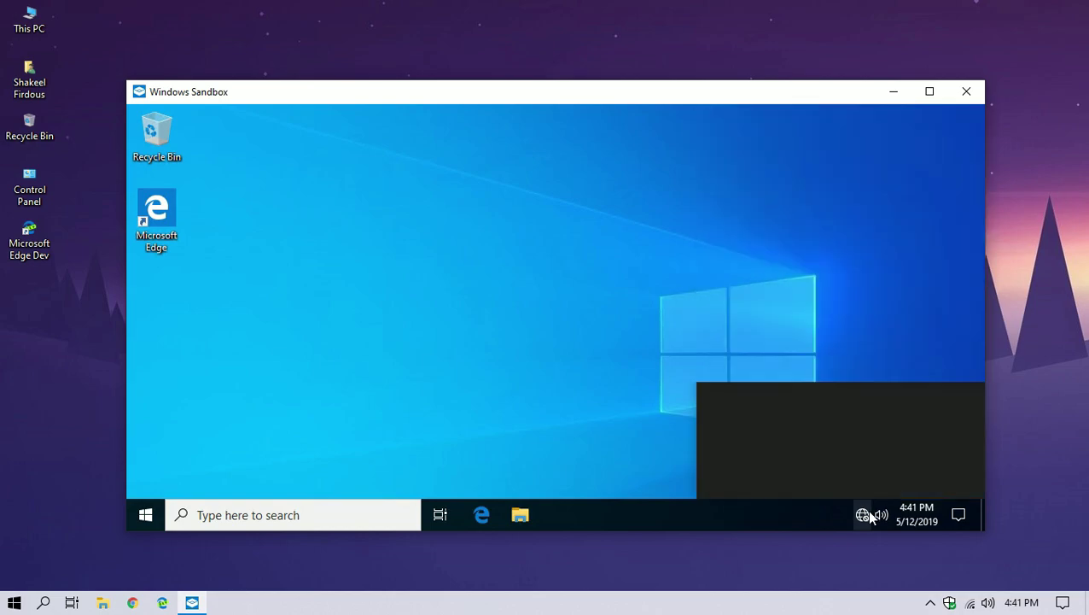